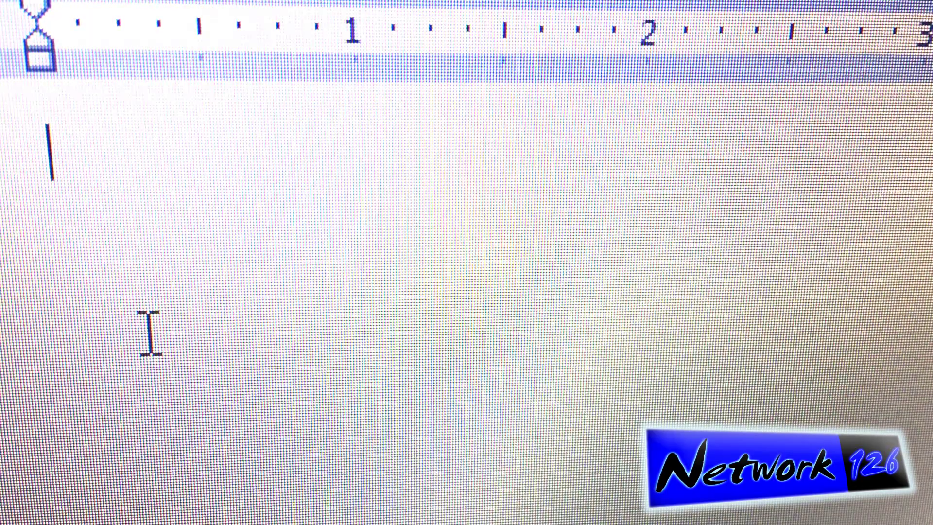
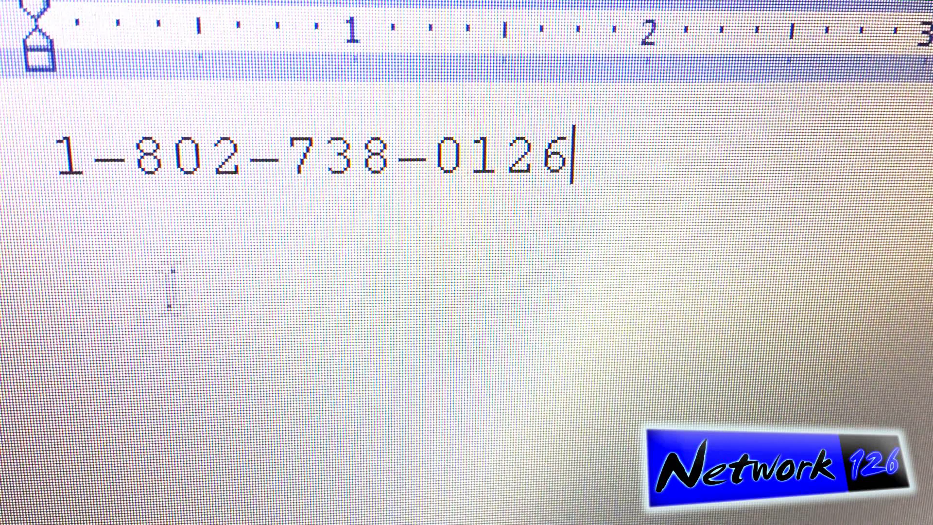
left_click_drag(577, 157, 69, 167)
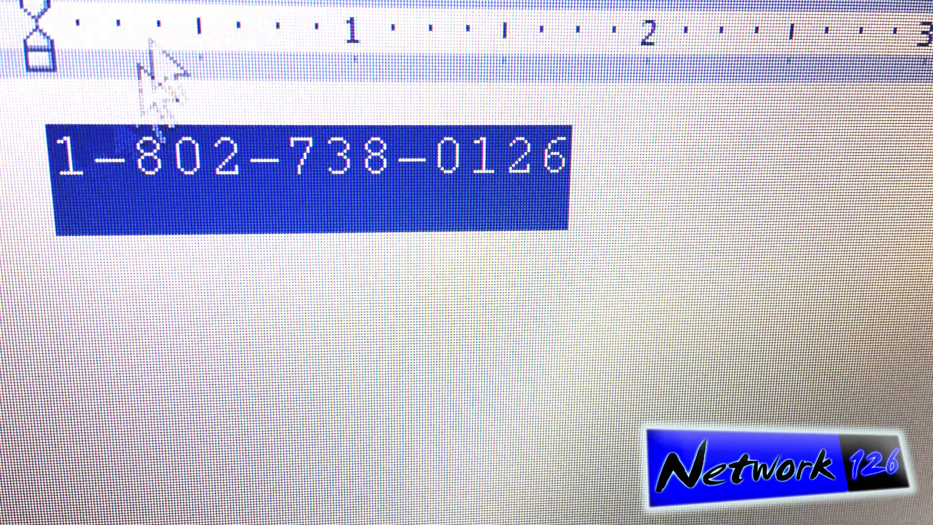
key("ctrl+shift+period")
left_click(619, 179)
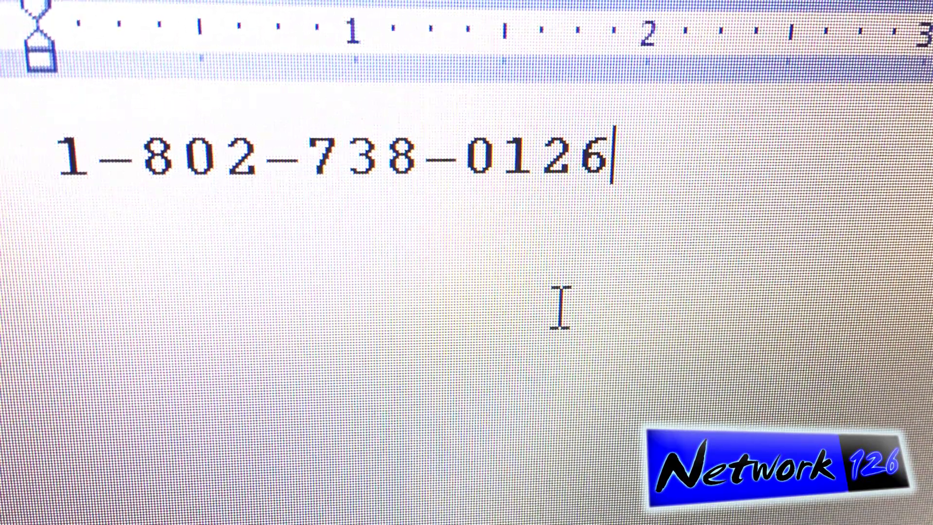
key("Return")
type("Call")
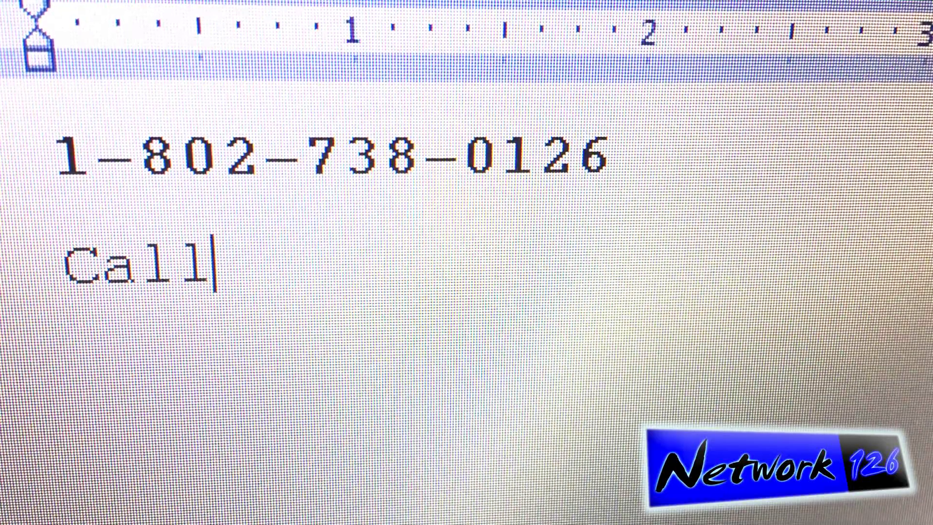
type(" now, ")
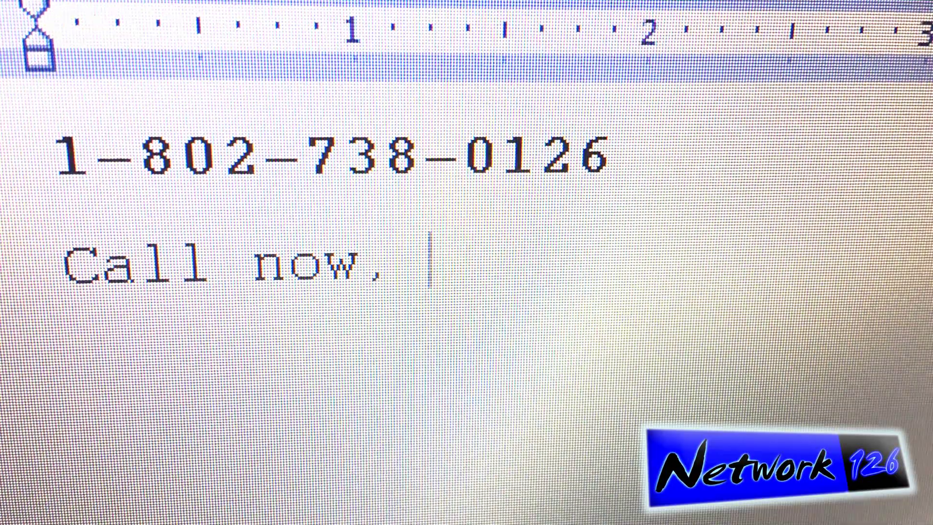
type("and tell")
Break the line after 'Call now, and tell' so 'your stories...' continues below.
key("Return")
type("ur")
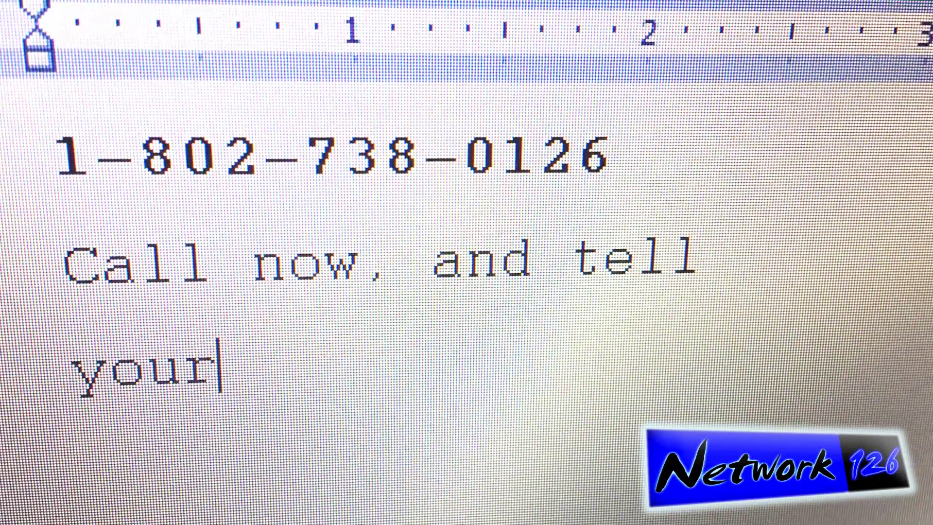
type(" stories")
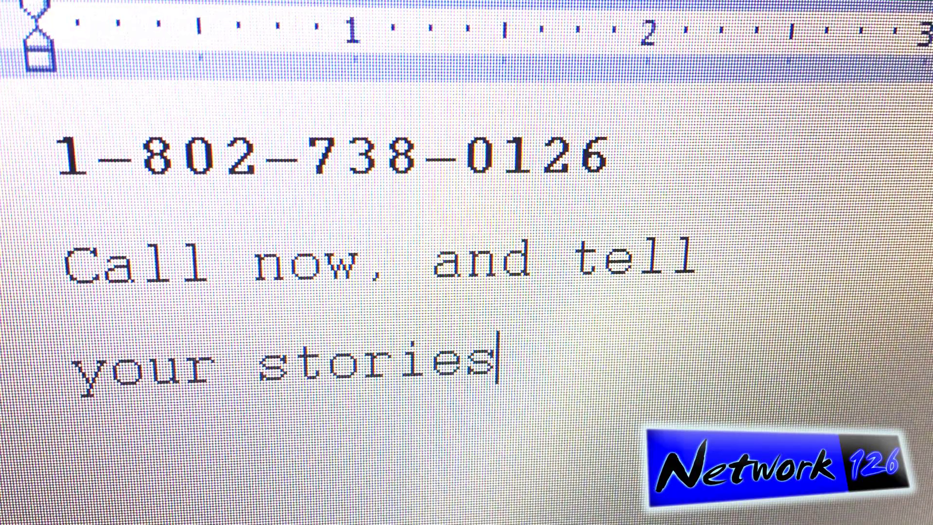
type(".")
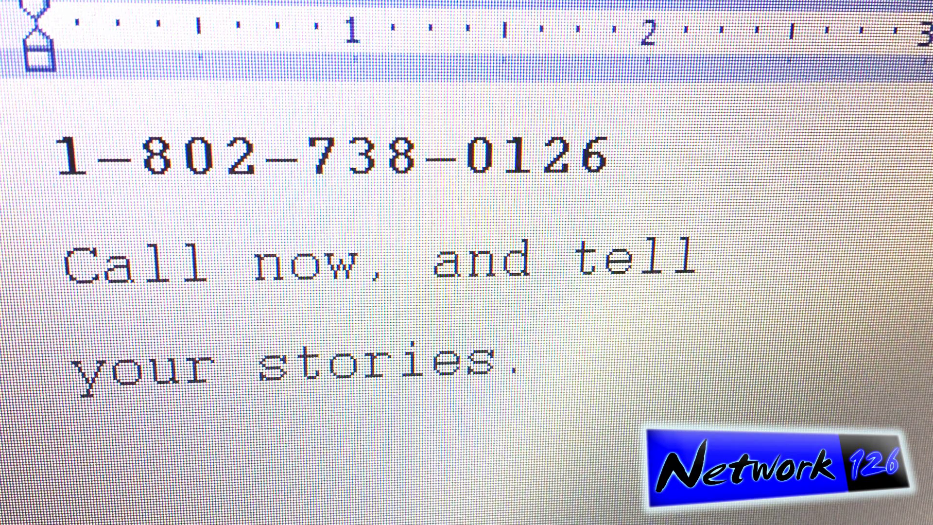
type(".")
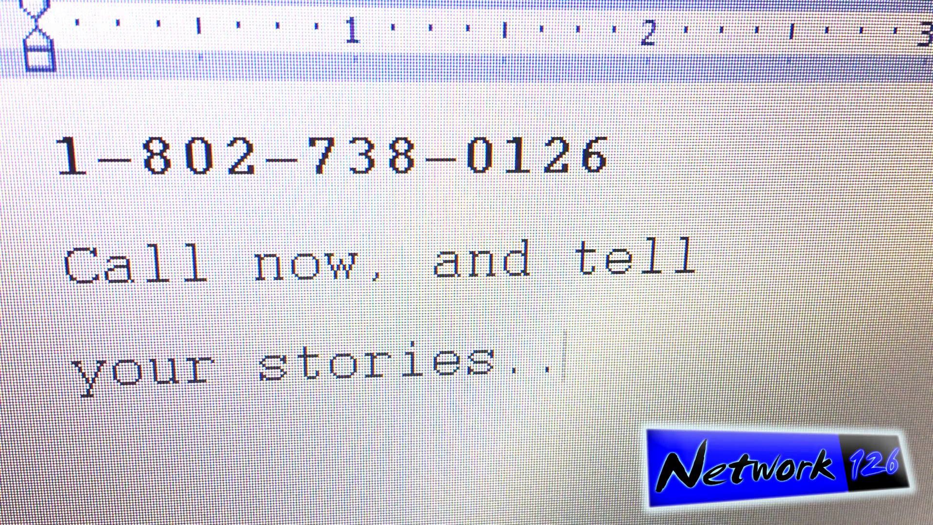
type(".")
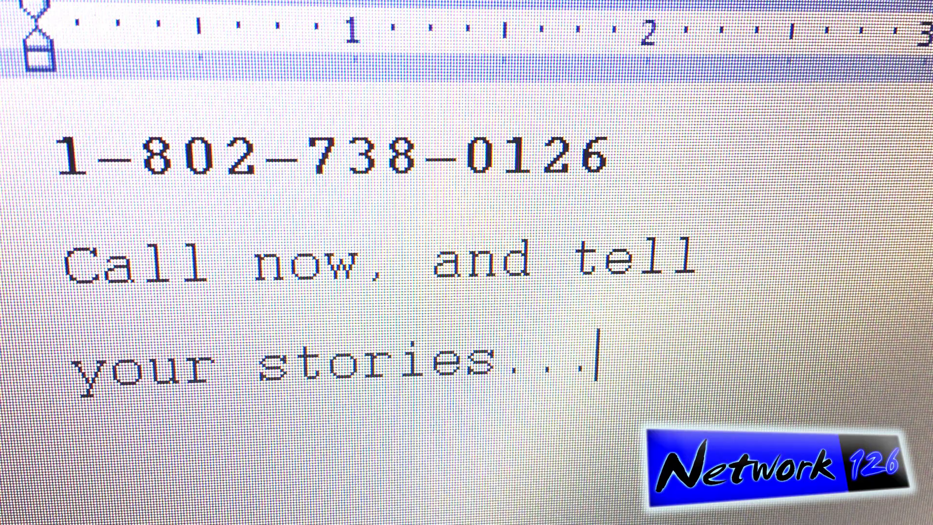